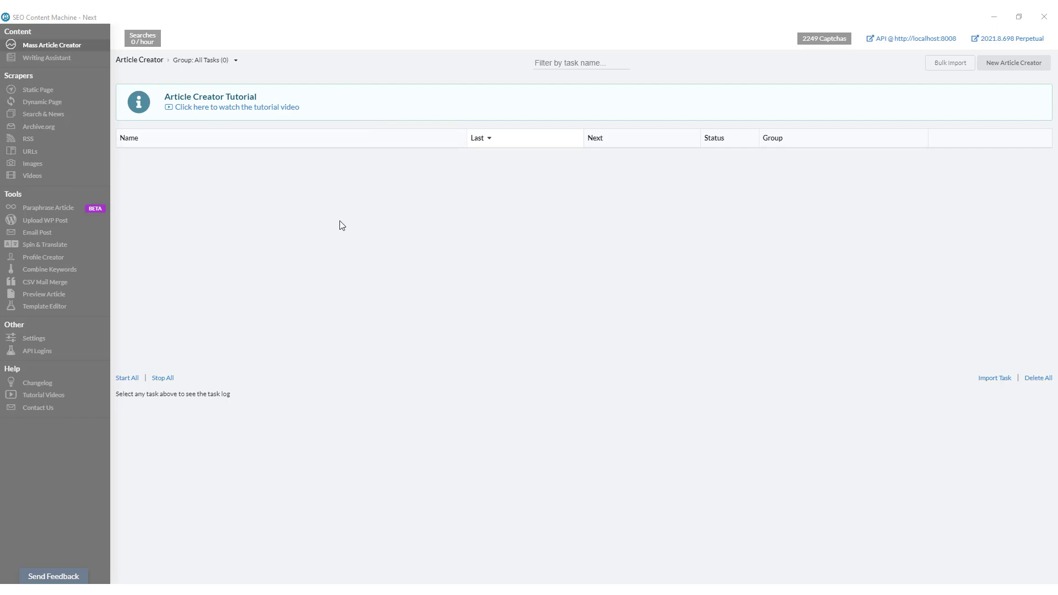
Create a new Article Creator task, Article Creator #1, with an empty keyword list.
left_click(1026, 63)
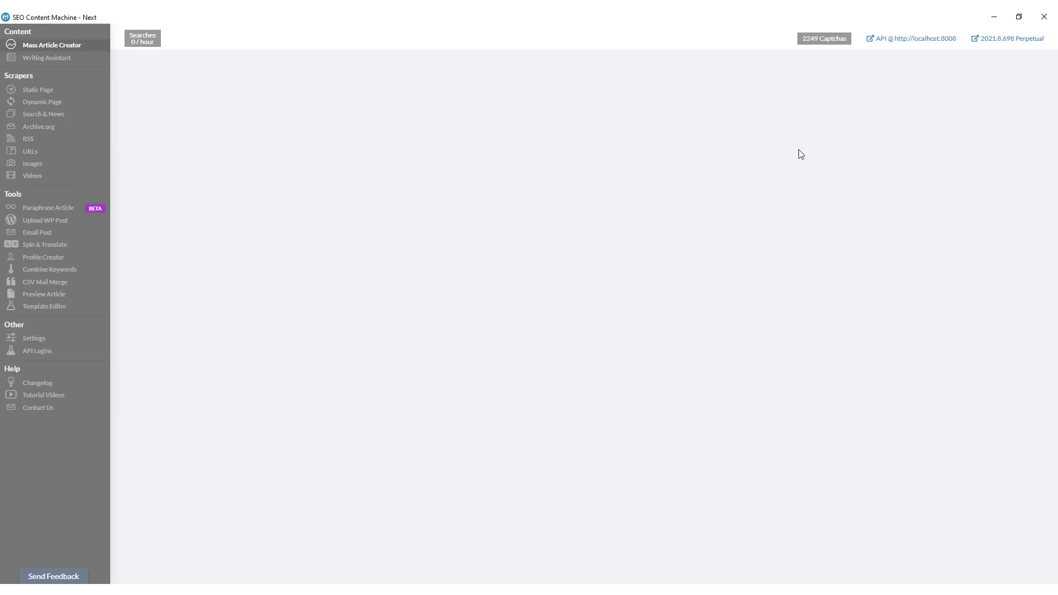
Enter 'puppy training' followed by TRAININGVARIABLE= in the Article keywords box.
left_click(404, 131)
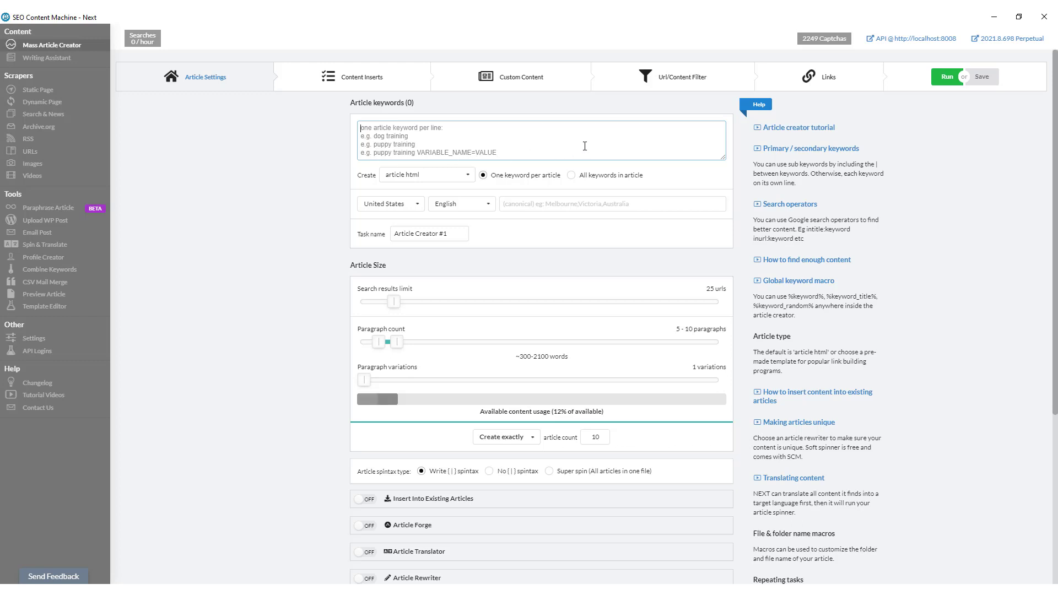
type("puppy training")
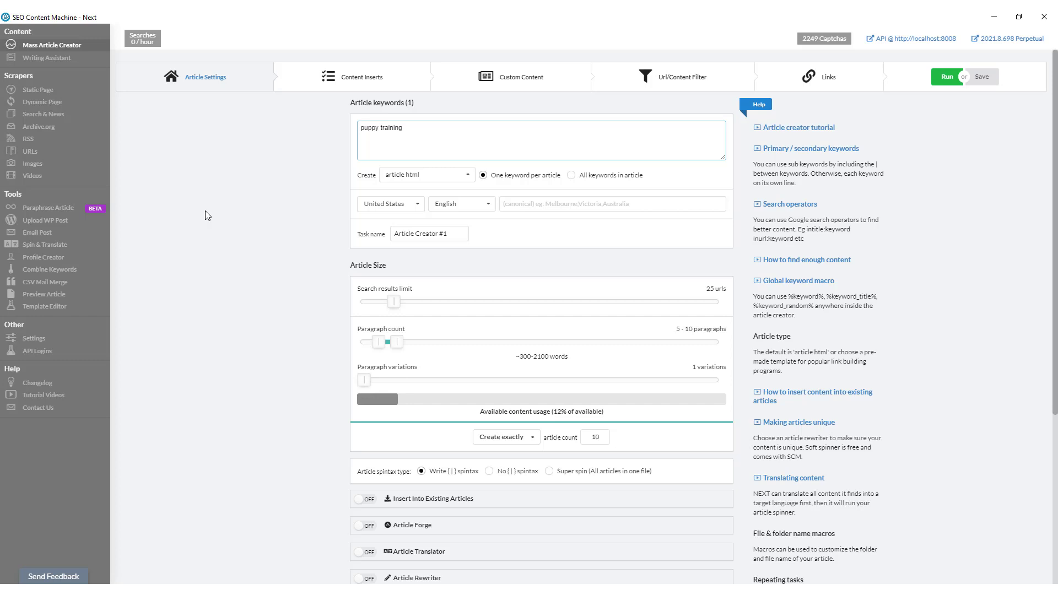
type("TRAININGVARIABLE")
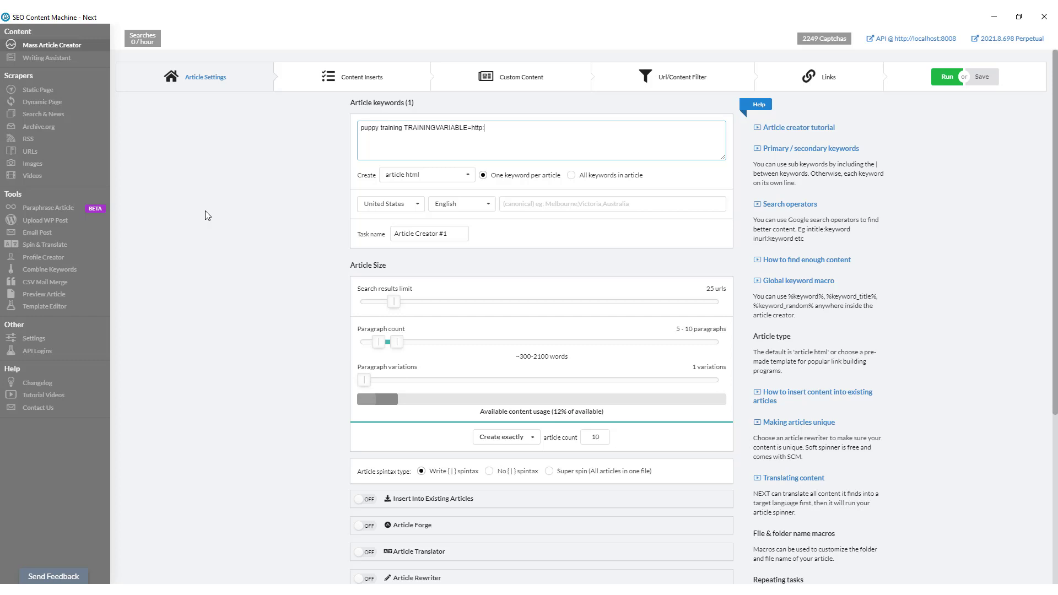
type("tp://example.com KEYWORD_")
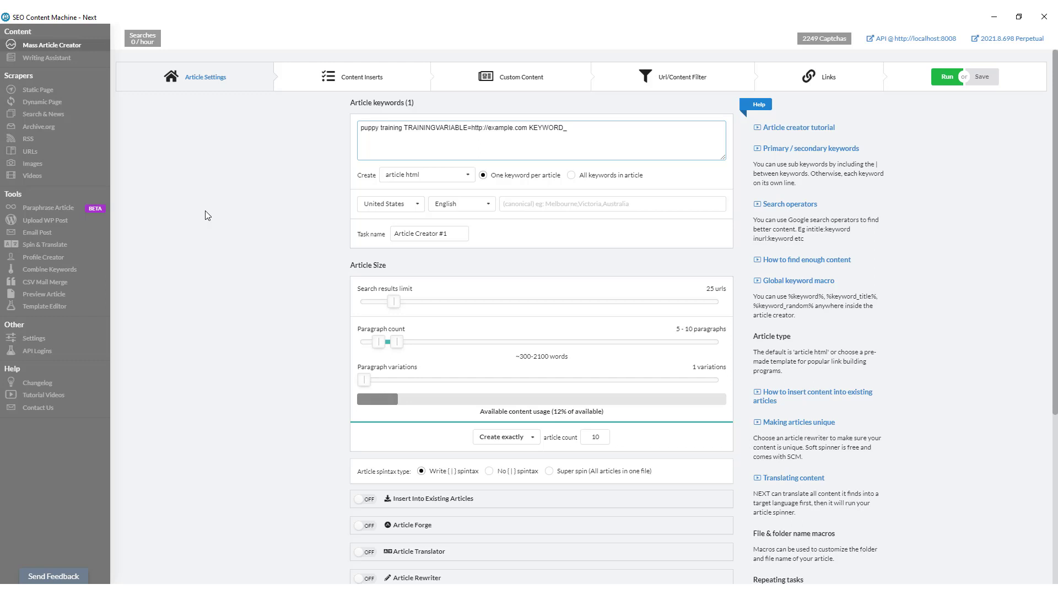
type("CACAR")
type("=crate training")
key("Left")
key("Left")
key("Left")
key("Left")
key("Left")
key("Left")
key("Left")
key("Left")
key("Left")
type("\"")
key("BackSpace")
type("'")
Close 'crate training' with a single quote and fix the remaining quotes on the keyword line.
key("End")
key("BackSpace")
type("'")
left_click_drag(400, 128, 352, 135)
left_click(404, 130)
key("Right")
key("Right")
key("Right")
key("Right")
key("Right")
key("Right")
key("Right")
key("Right")
key("Right")
key("Right")
key("Right")
key("Right")
key("Right")
key("Right")
key("Right")
key("Right")
key("Right")
key("Right")
key("Right")
key("Right")
key("Right")
key("Right")
key("Right")
key("Right")
type("'")
Add a Links 1 rule whose URL is %TRAININGVARIABLE%.
double_click(431, 130)
key("ctrl+c")
left_click(648, 143)
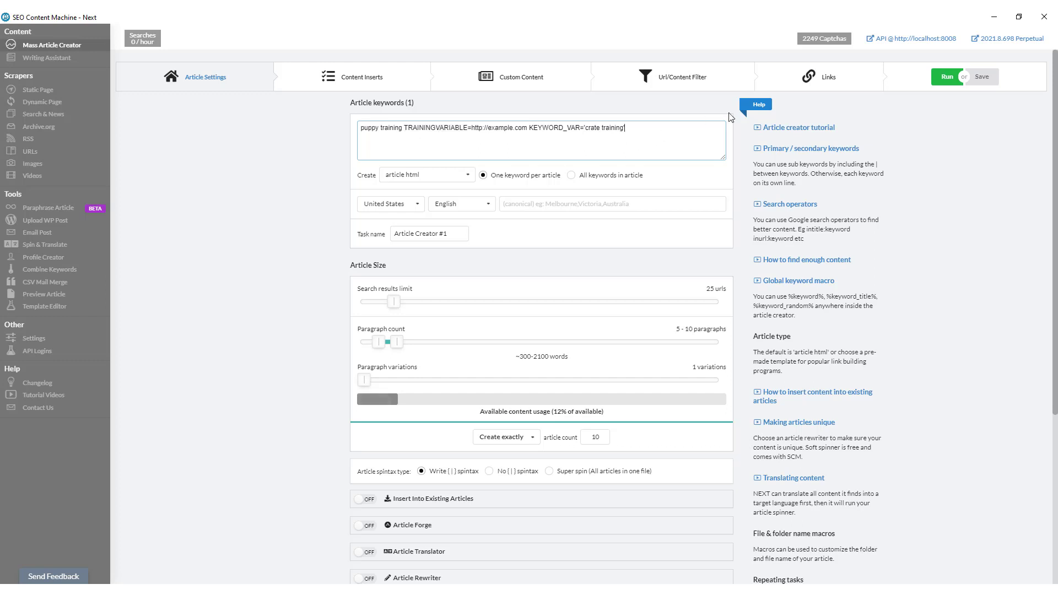
left_click(846, 86)
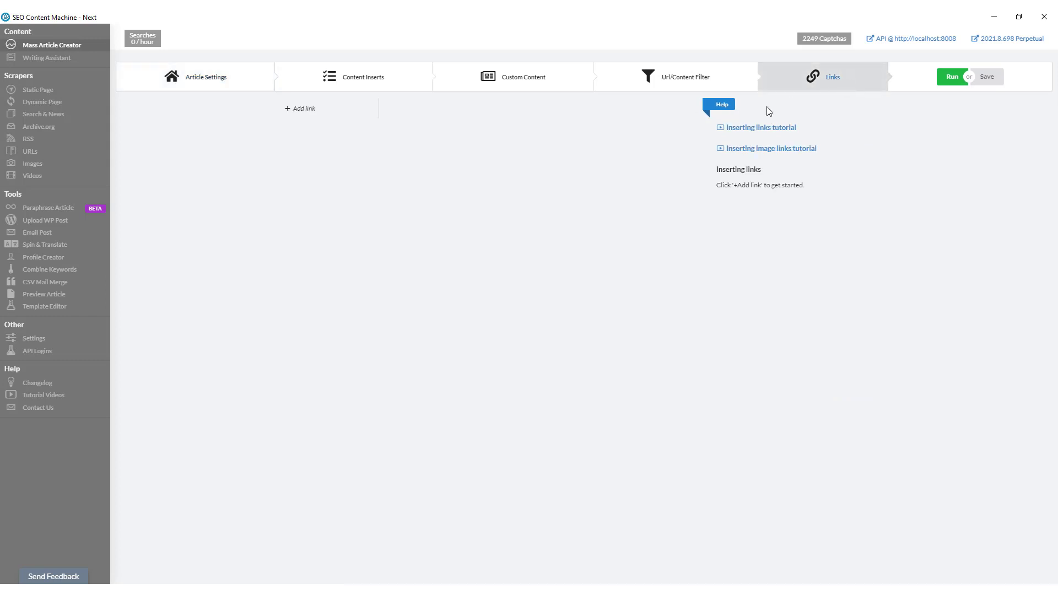
left_click(298, 109)
left_click(465, 202)
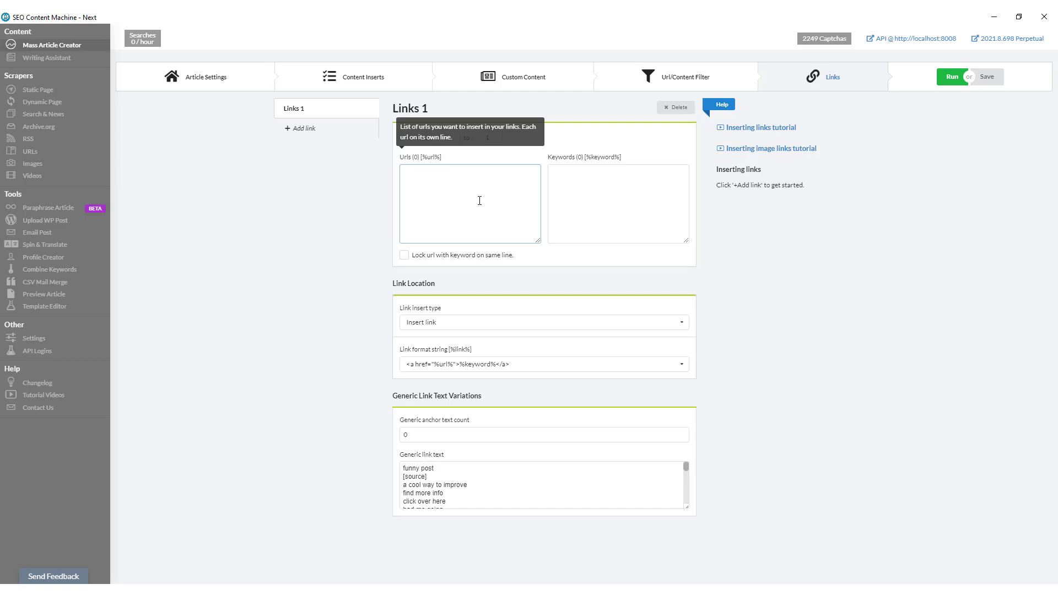
key("ctrl+v")
type("%")
type("%")
Copy KEYWORD_VAR from the keywords and set the link keyword to %KEYWORD_VAR%.
left_click(621, 223)
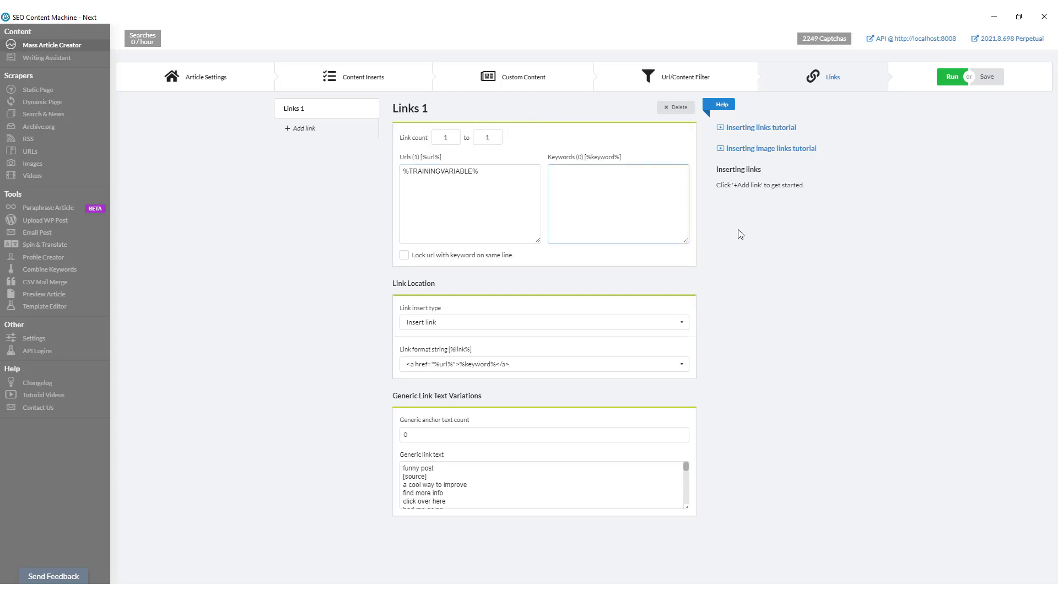
left_click(204, 84)
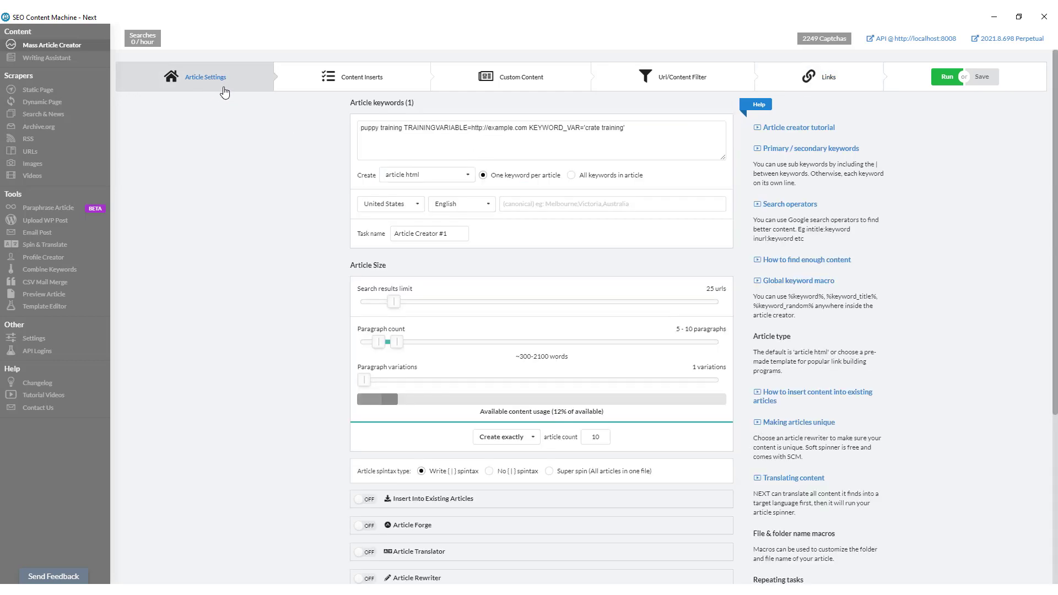
double_click(554, 128)
right_click(558, 133)
left_click(567, 151)
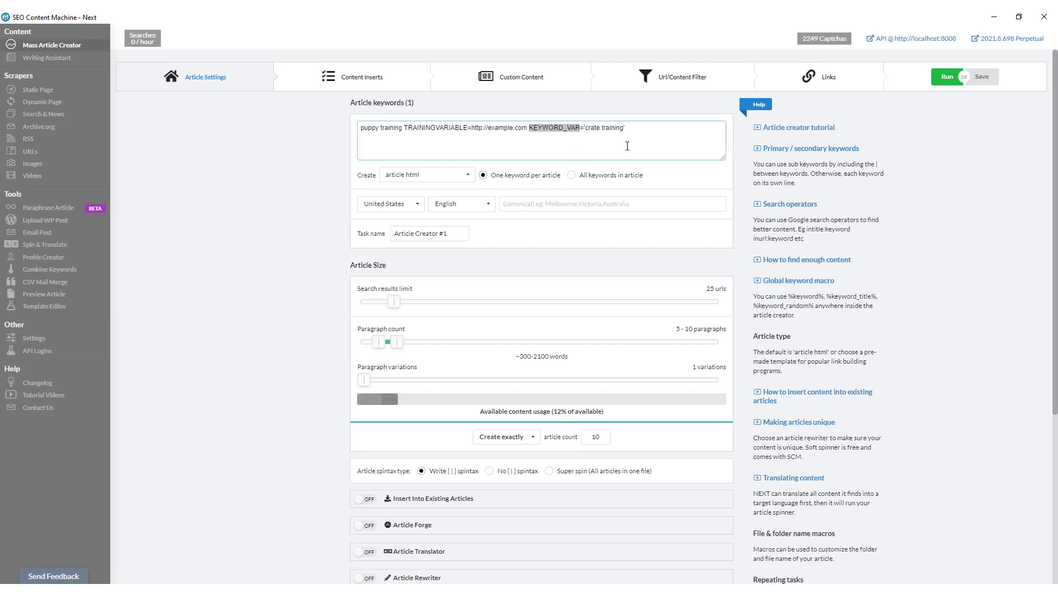
left_click(821, 84)
left_click(575, 187)
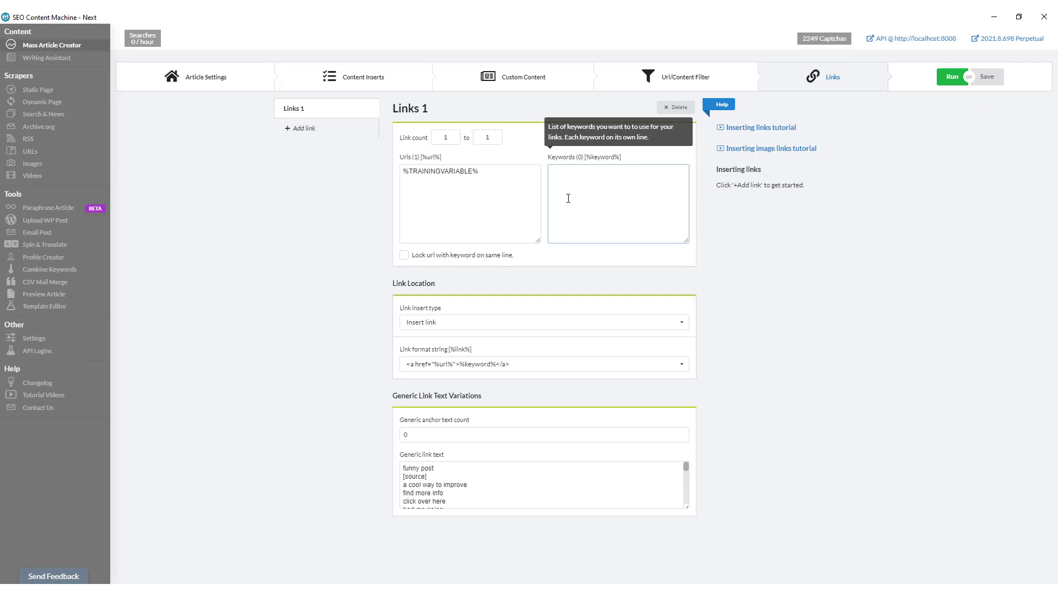
key("ctrl+v")
type("%")
type("%")
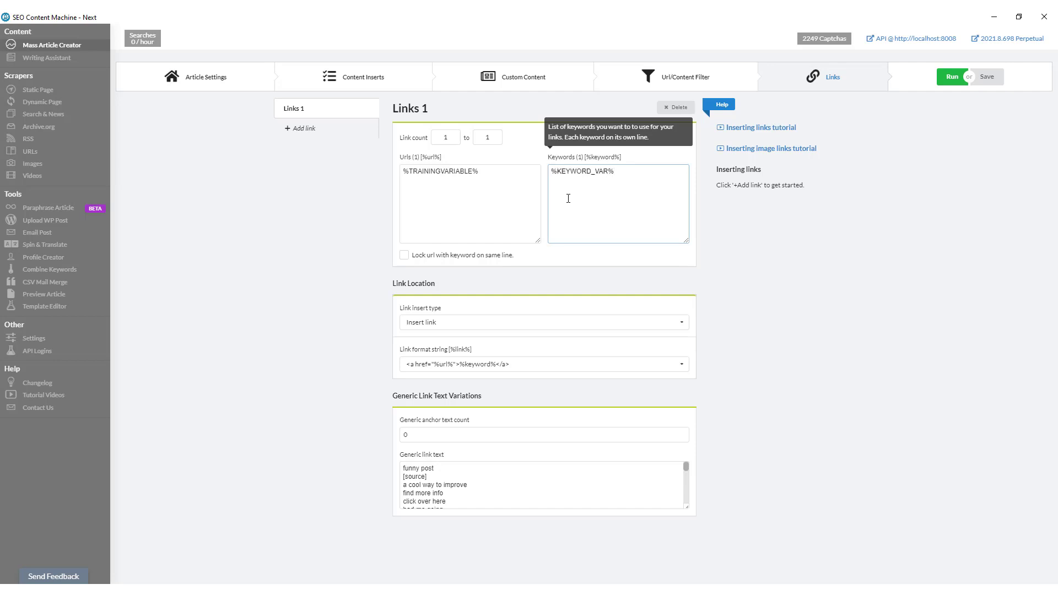
left_click(250, 233)
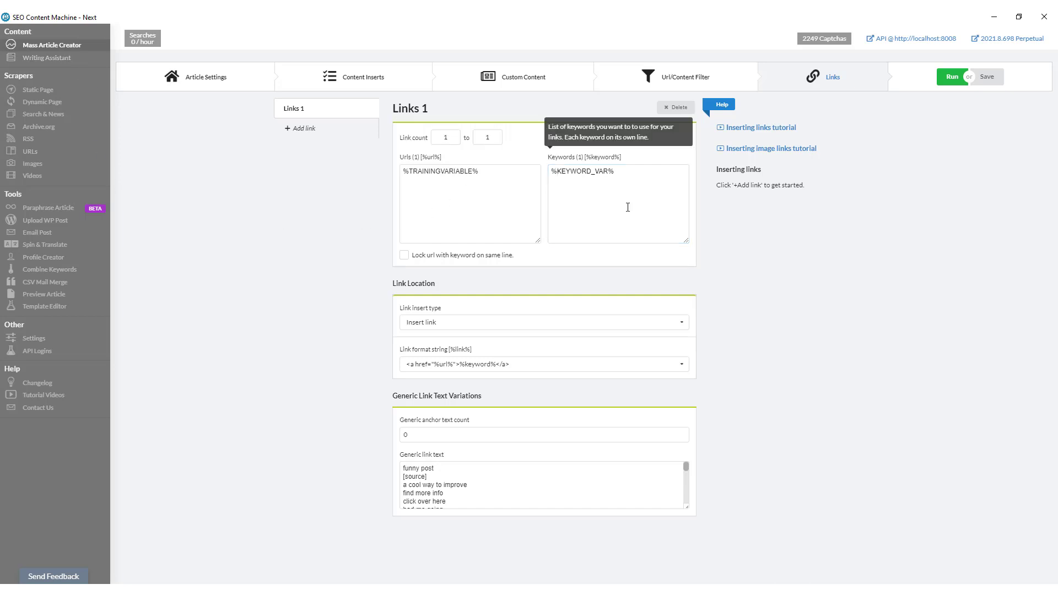
Duplicate the existing keyword line onto a second line in Article Settings.
left_click(198, 79)
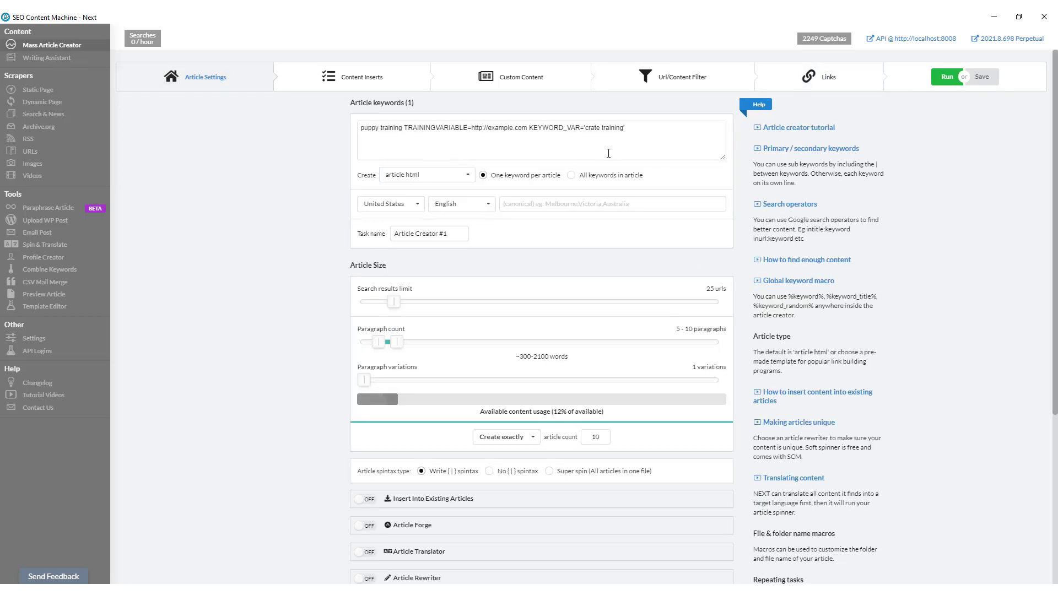
left_click(663, 132)
key("ctrl+a")
key("ctrl+c")
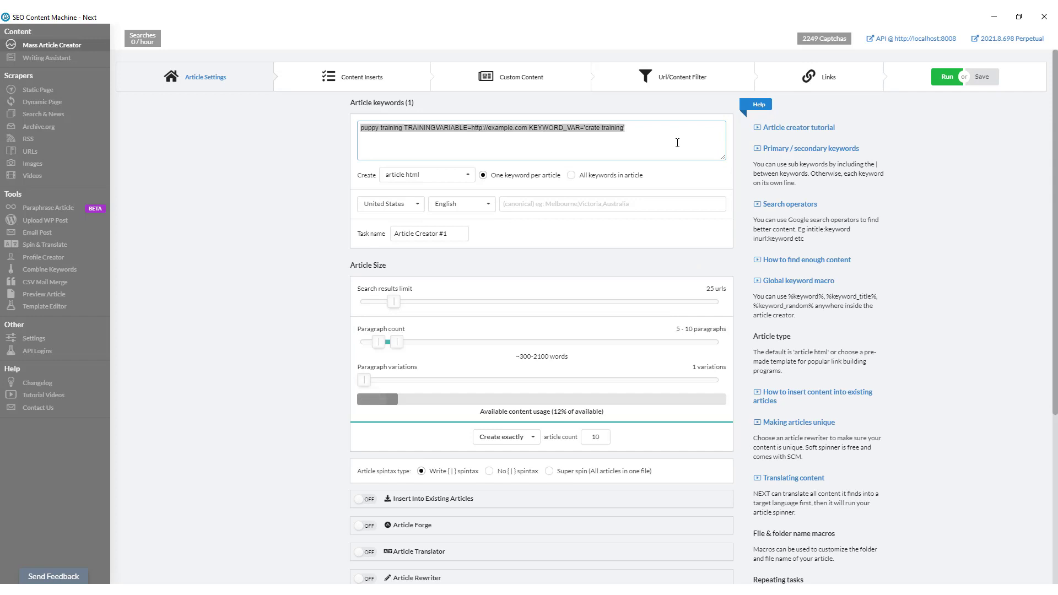
key("Right")
key("Return")
key("ctrl+v")
key("Home")
type("cat tra")
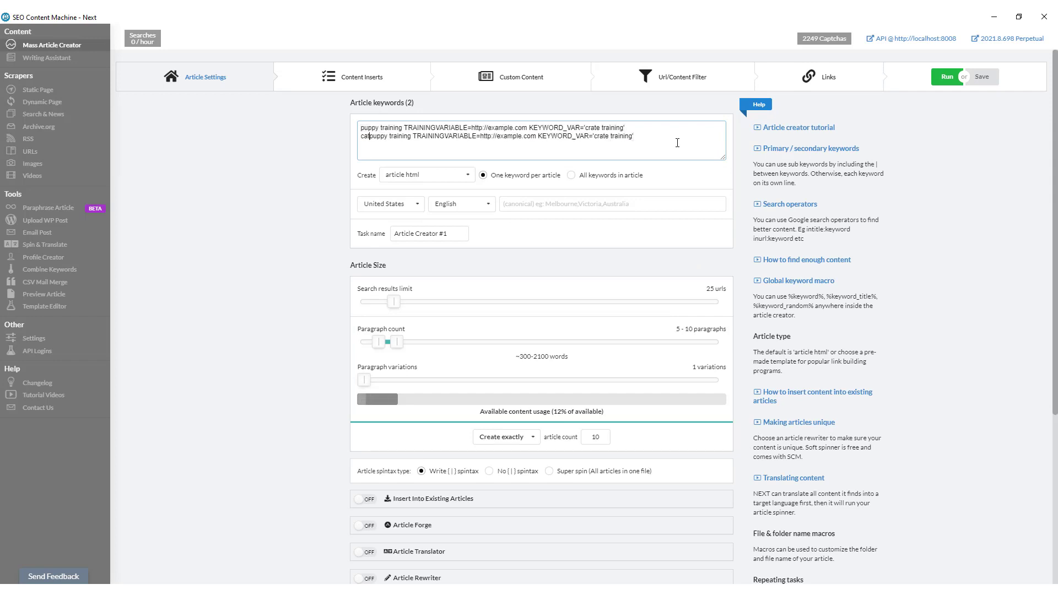
type("ining")
key("ctrl+Delete")
key("ctrl+Delete")
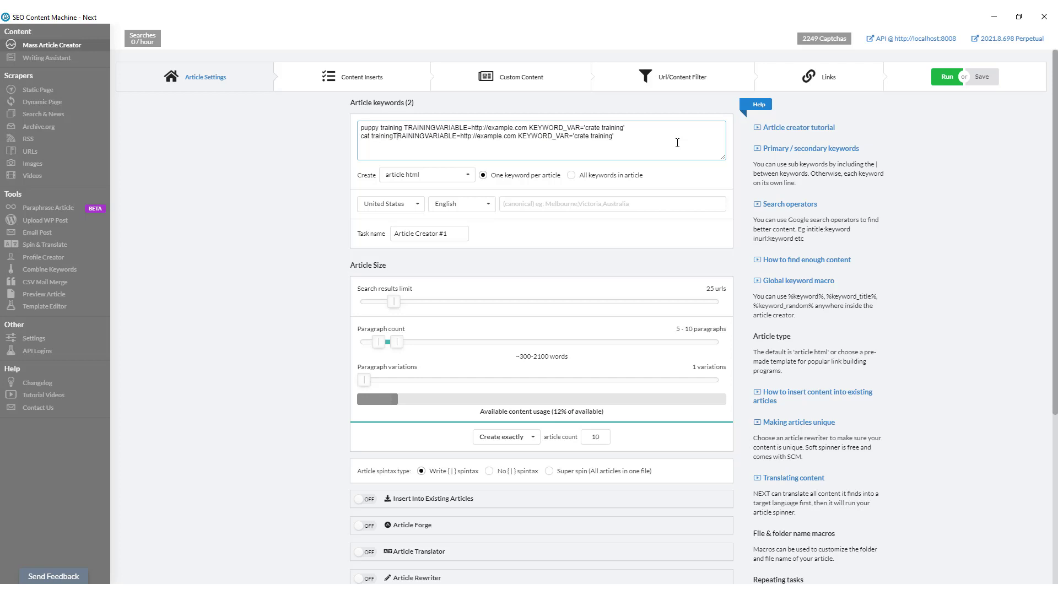
key("Right")
key("Right")
key("Right")
key("Right")
key("Right")
key("Right")
key("Right")
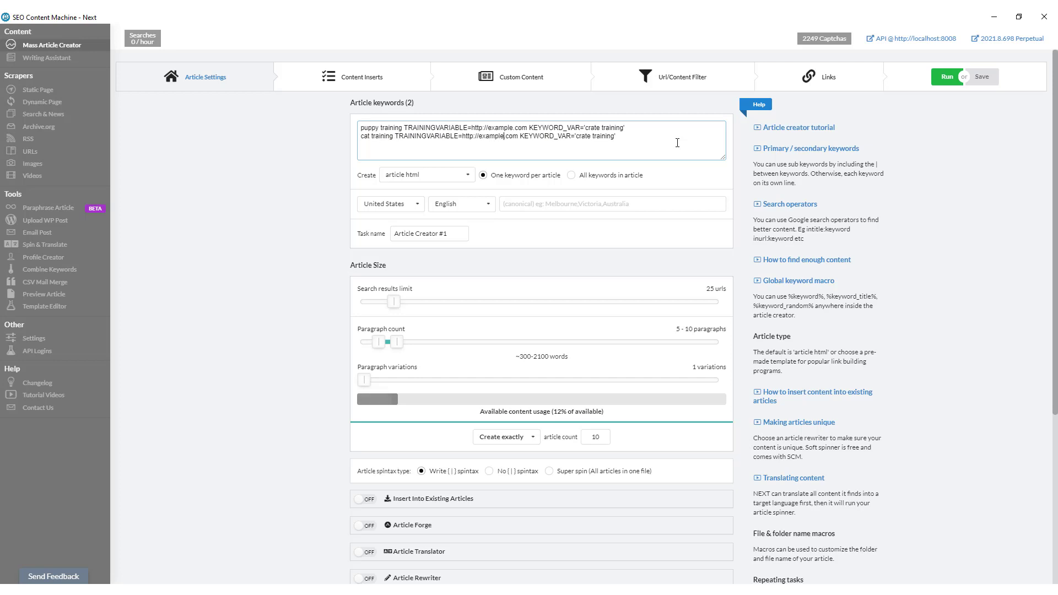
key("Delete")
key("Delete")
key("Delete")
key("BackSpace")
key("BackSpace")
key("BackSpace")
key("BackSpace")
type("moneysite")
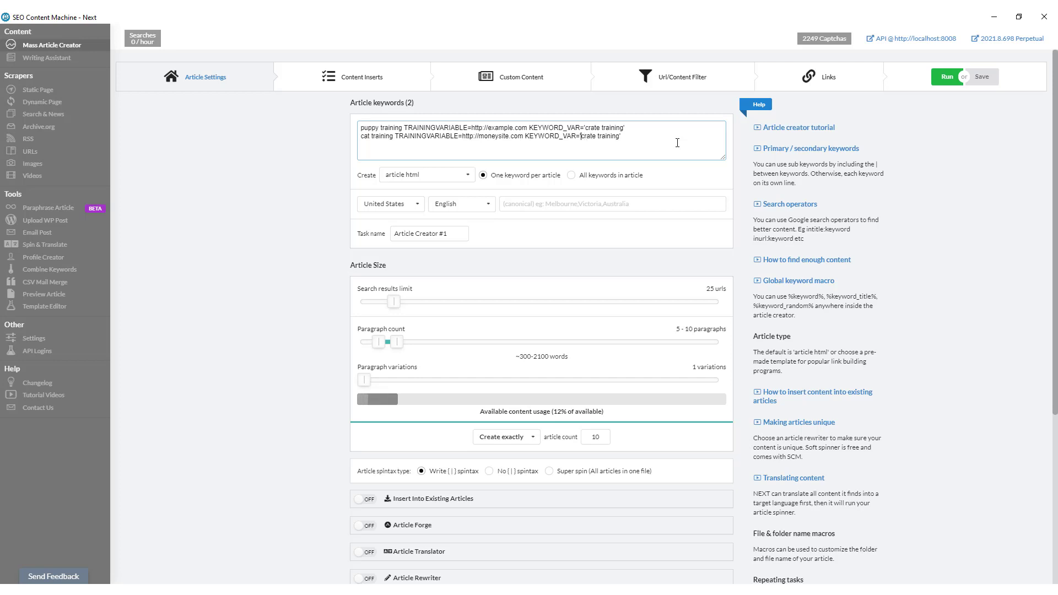
type("visit our s")
key("Delete")
key("Delete")
key("Delete")
key("Delete")
key("Delete")
key("Delete")
key("Delete")
key("Delete")
key("Delete")
key("Delete")
key("Delete")
key("Delete")
key("Delete")
key("Delete")
type("ite")
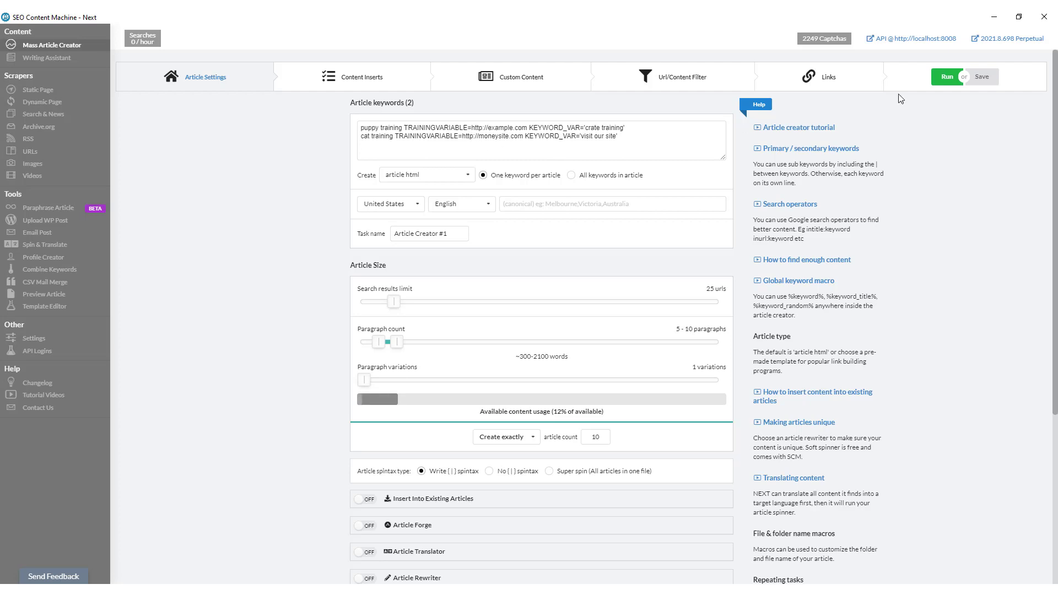
After reviewing the link rule, set the article count to 1 and run Article Creator #1.
left_click(831, 83)
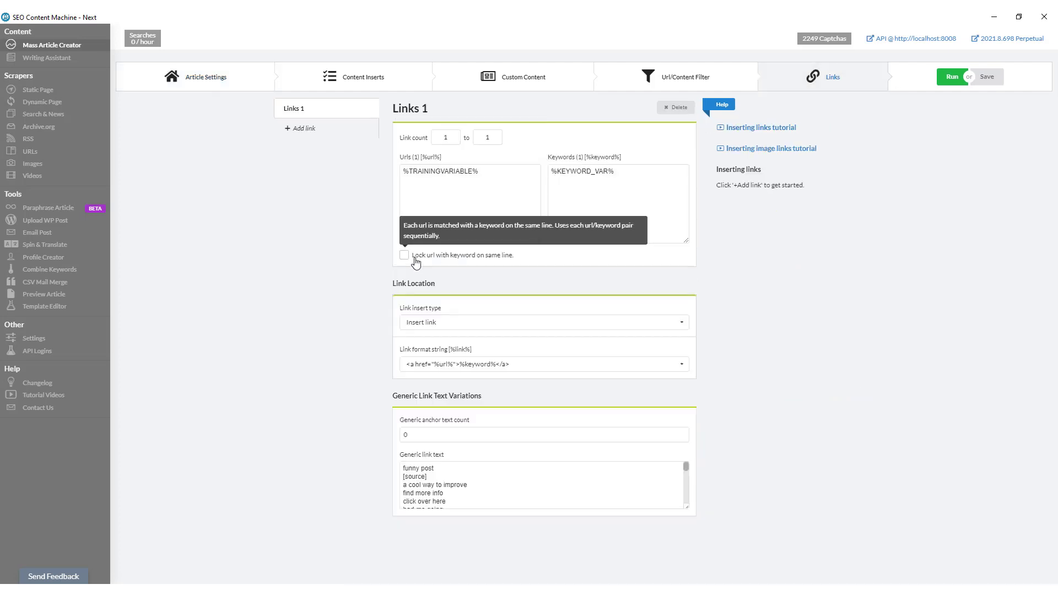
left_click(239, 85)
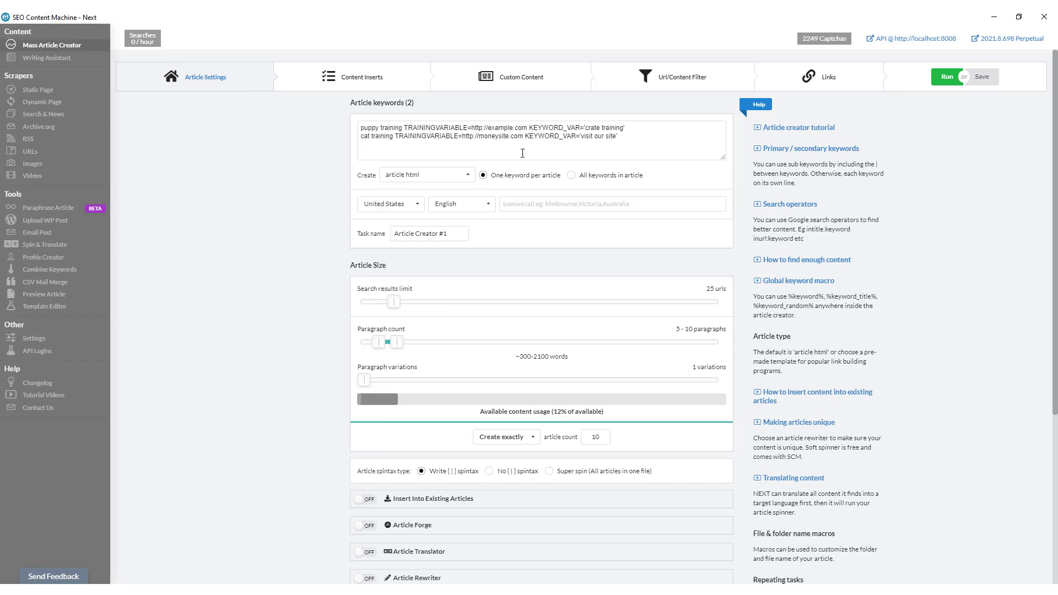
double_click(435, 127)
left_click(587, 437)
key("BackSpace")
left_click(649, 336)
left_click(944, 84)
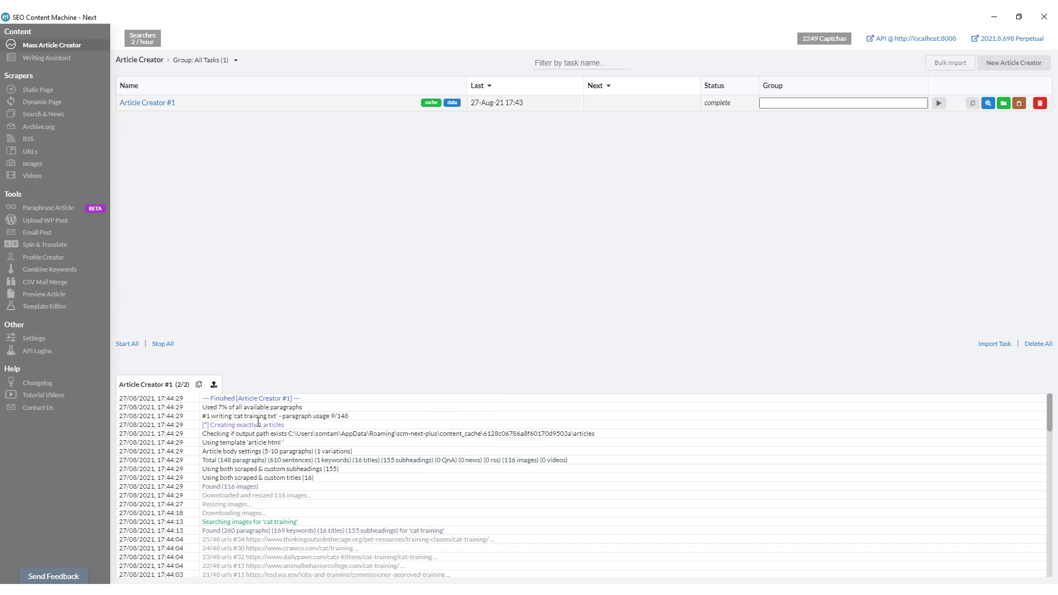
Review the log line reporting 2 article variables found in the cat training keyword.
scroll(277, 443, "down", 9)
scroll(261, 457, "down", 4)
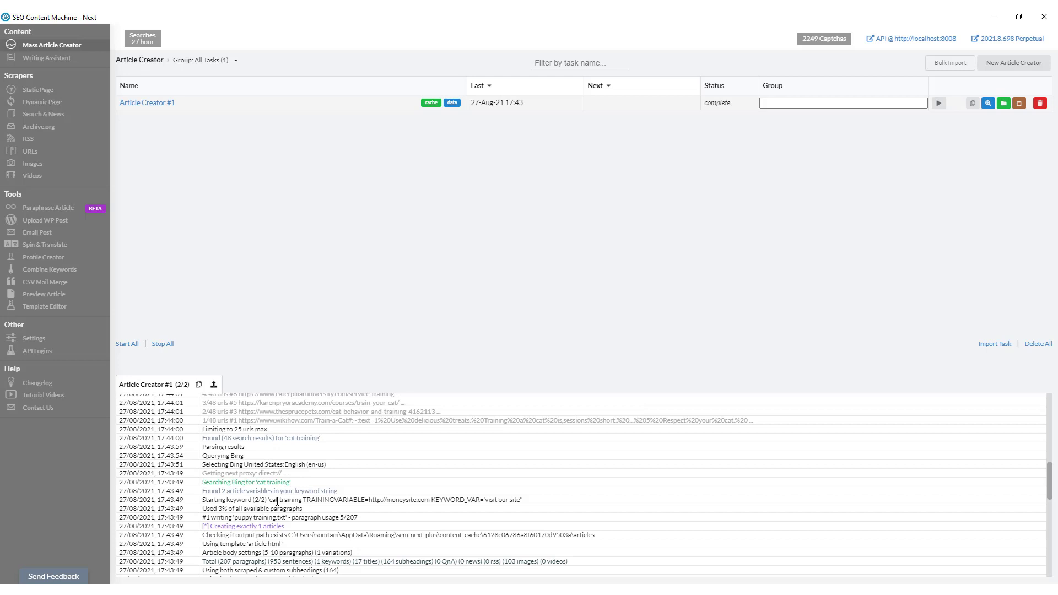
left_click_drag(324, 502, 497, 501)
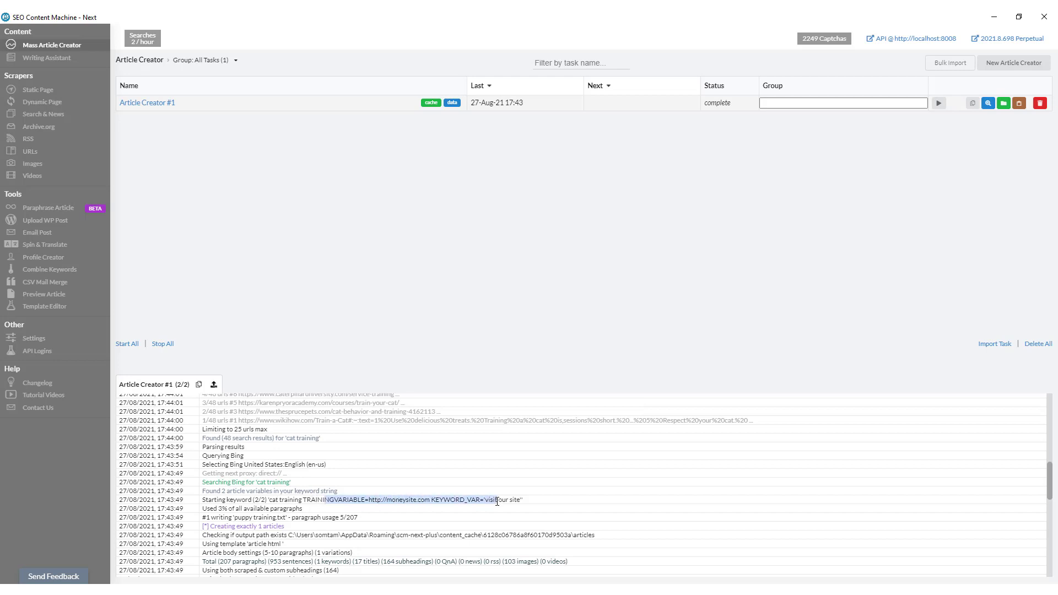
double_click(208, 491)
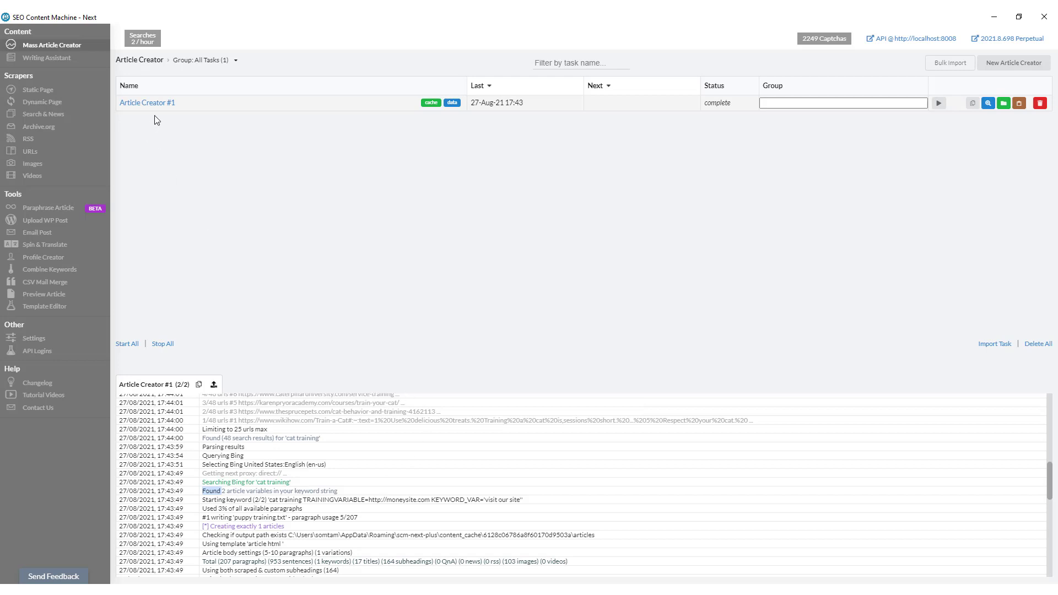
Rename TRAININGVARIABLE to 12321, drop the quote before crate training, and run the task.
left_click(171, 105)
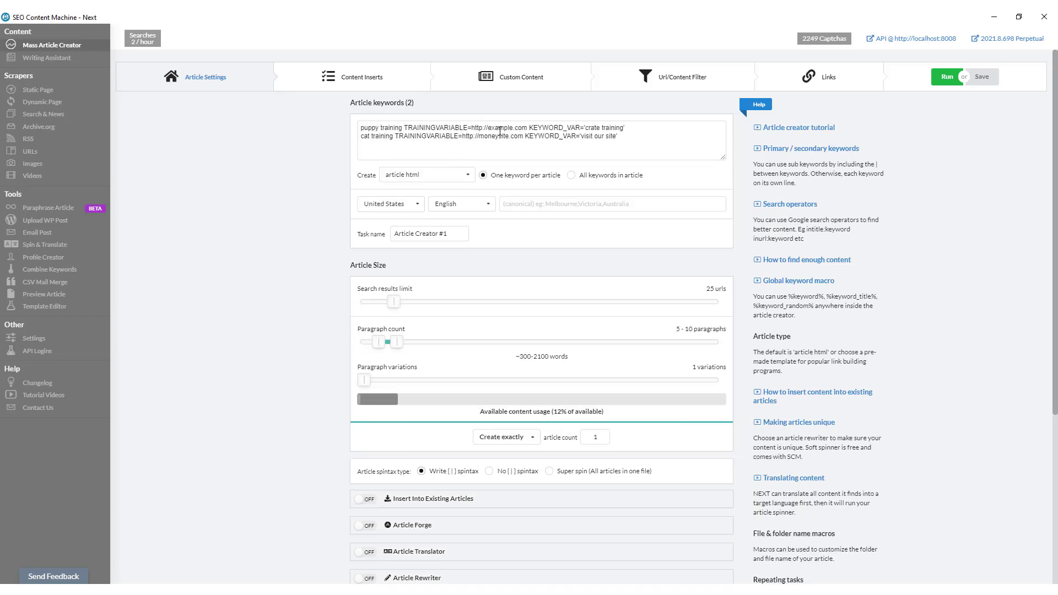
left_click(629, 129)
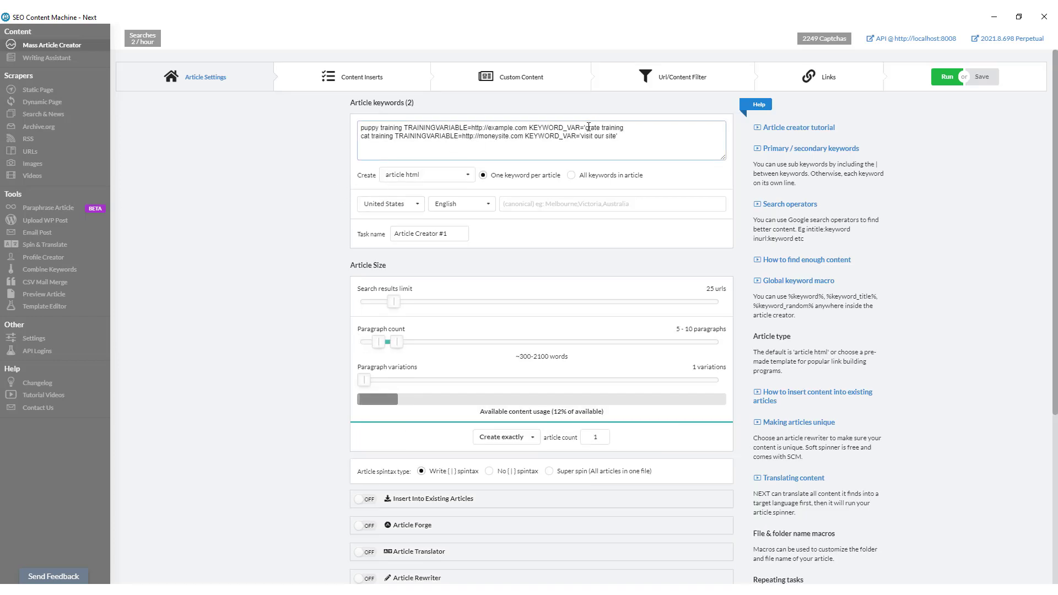
left_click(588, 127)
key("BackSpace")
double_click(430, 128)
type("12321")
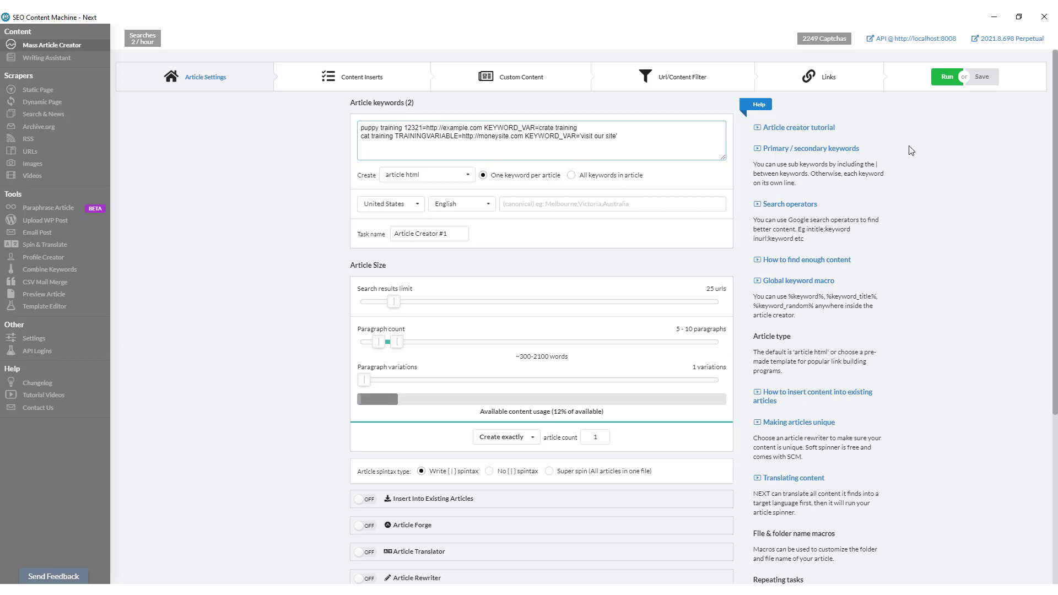
left_click(947, 77)
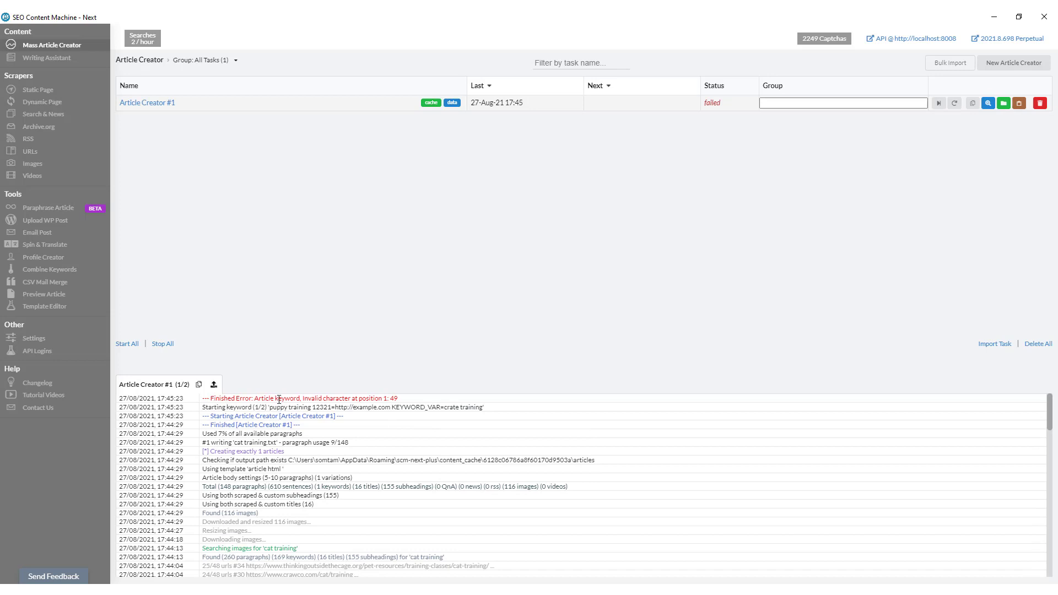
Restore the quotes around 'crate training' and rerun; it fails with invalid character at position 1.
triple_click(389, 399)
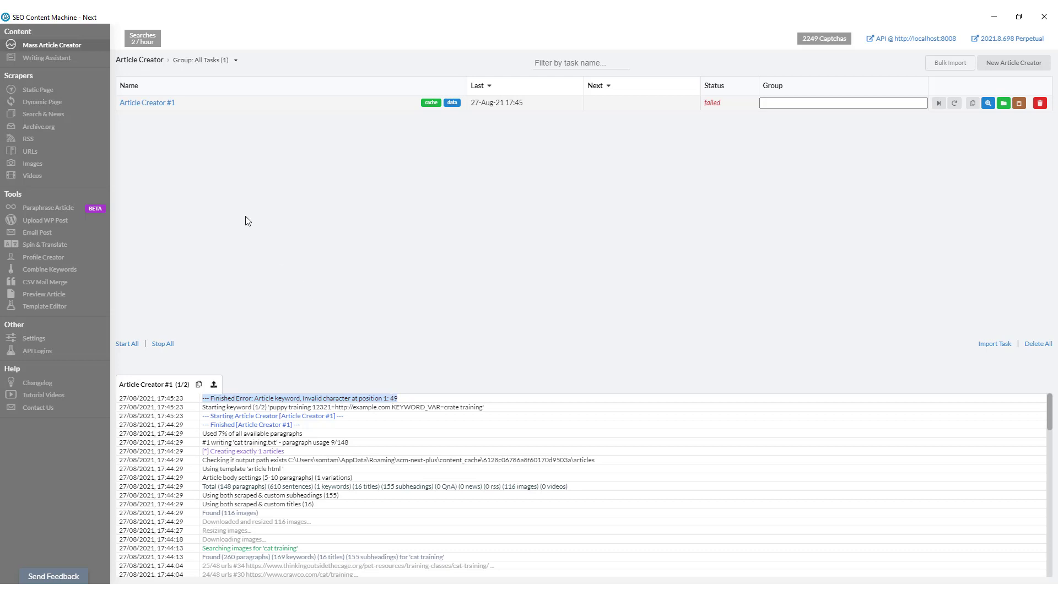
left_click(168, 105)
left_click(539, 130)
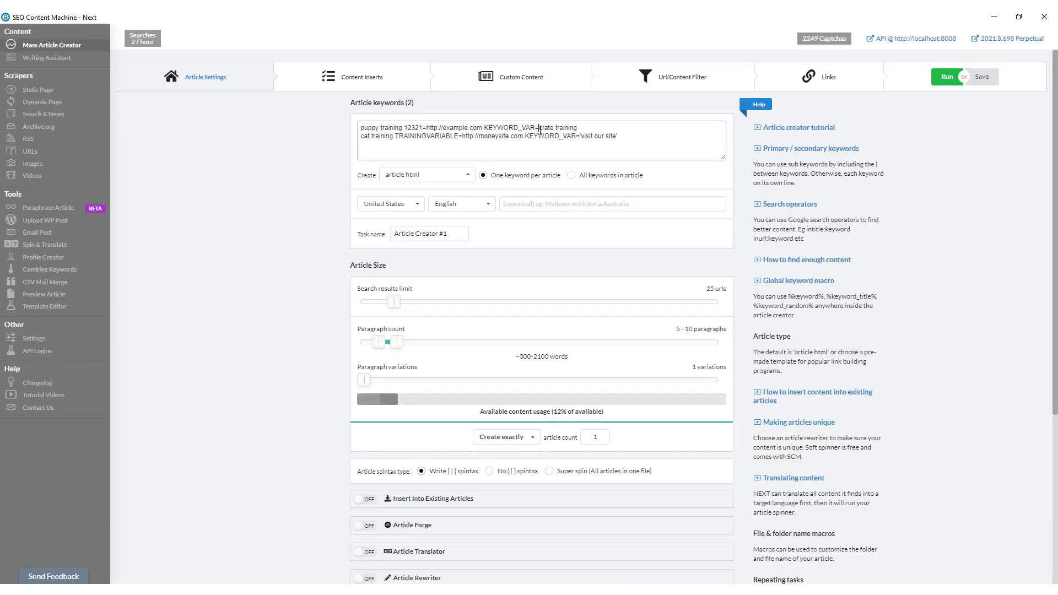
type("'")
key("End")
type("'")
left_click(958, 78)
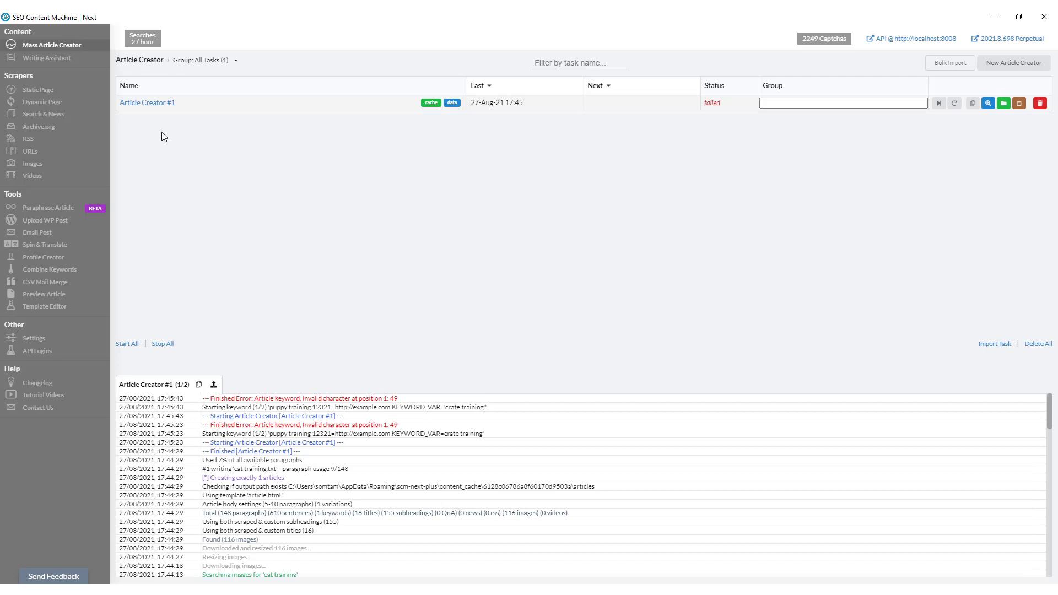
Rename variable 12321 to MYVARIABLE, run Article Creator #1, then abort it.
left_click(161, 105)
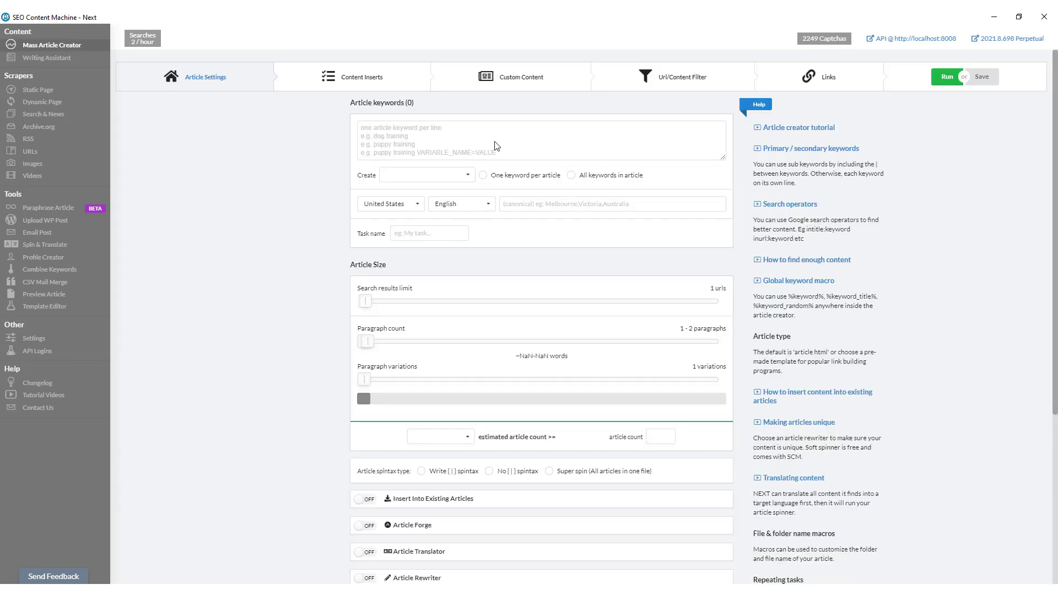
double_click(406, 128)
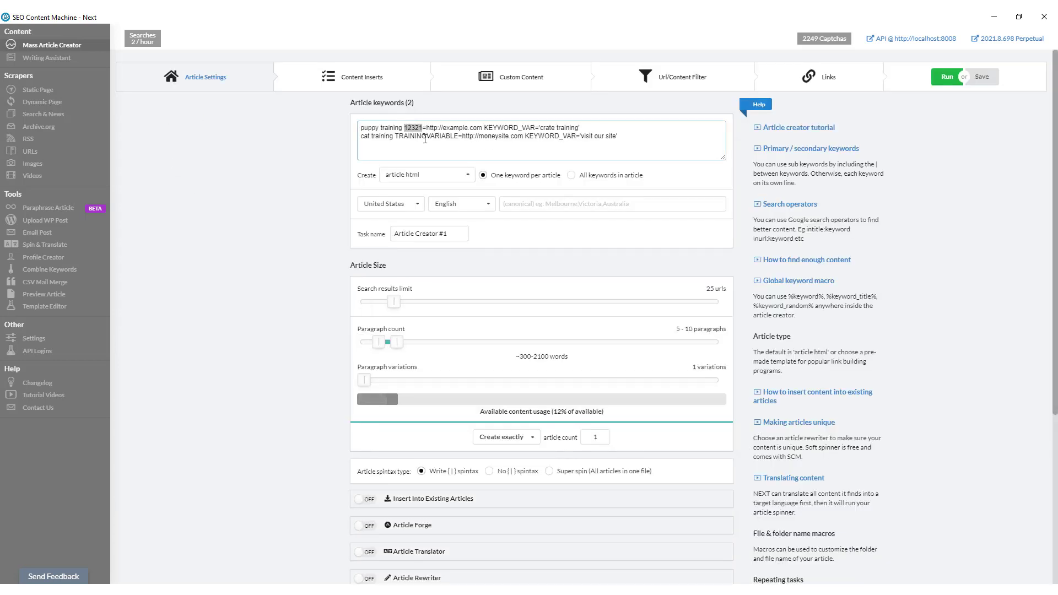
type("MYVARIABLE")
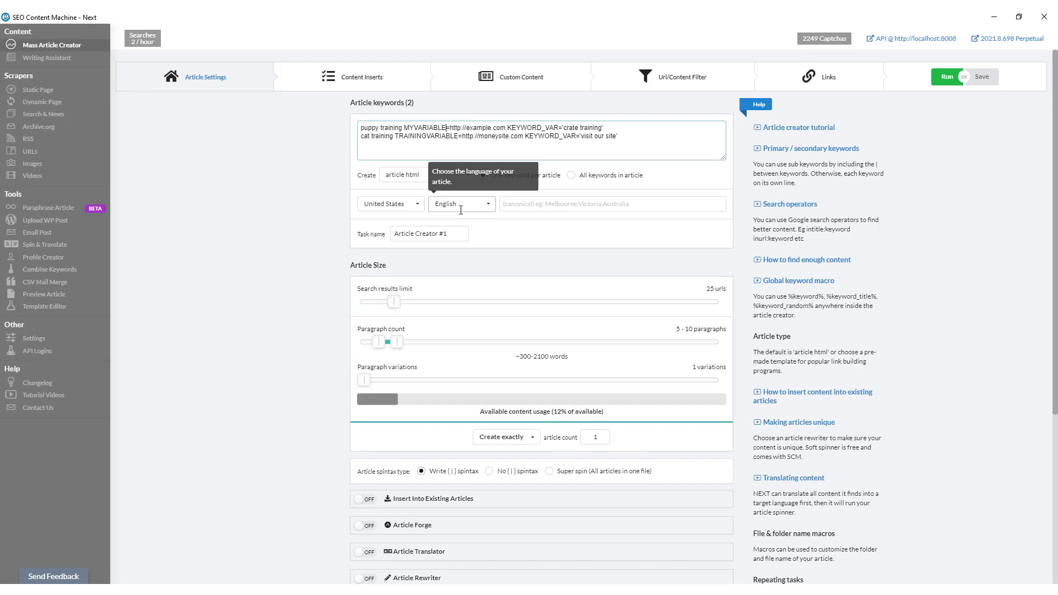
left_click(944, 76)
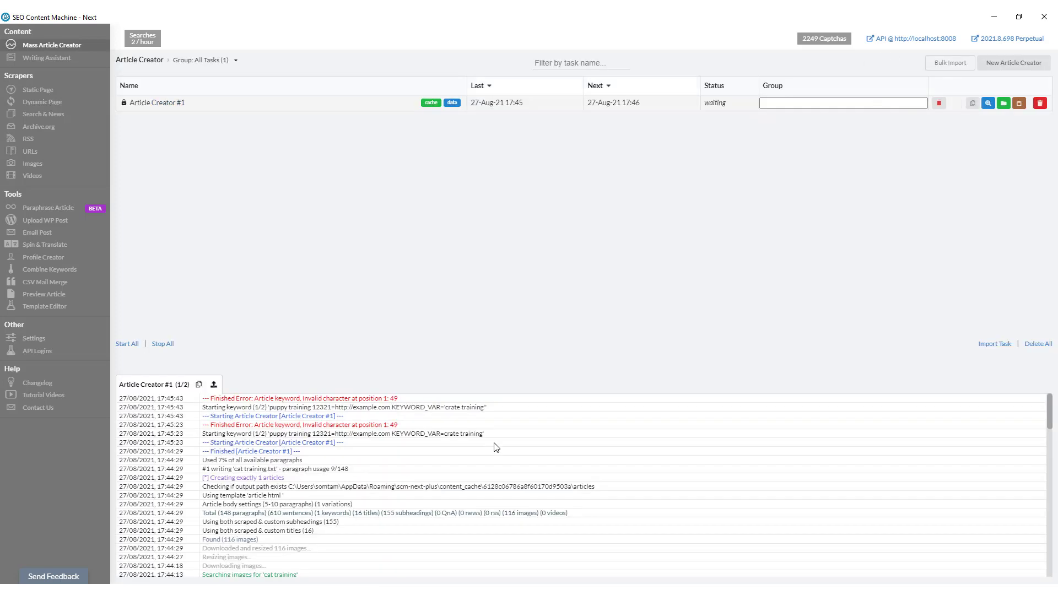
left_click(938, 103)
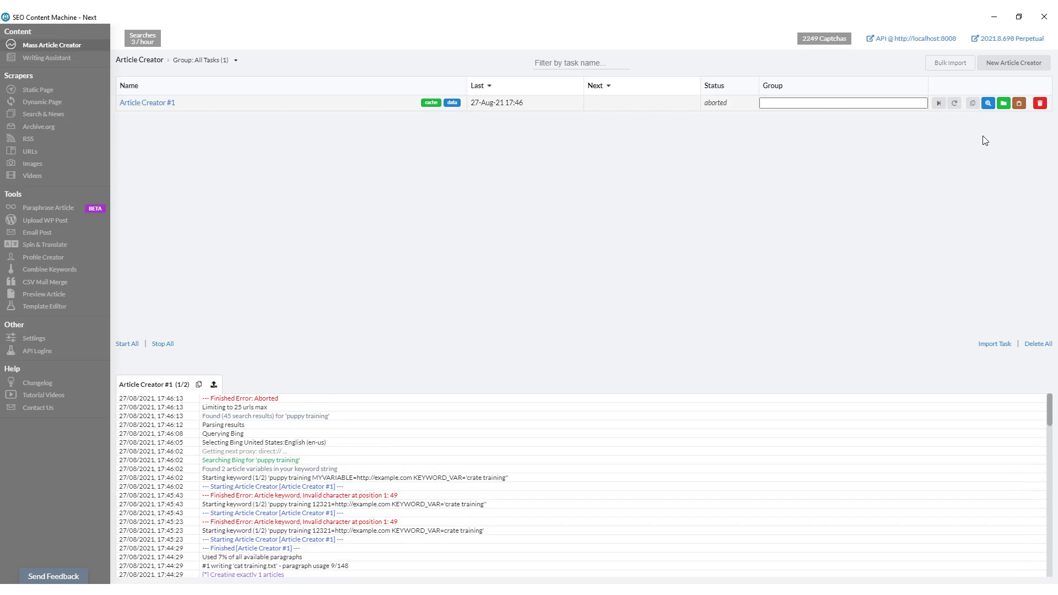
Preview the articles, checking the moneysite.com link in the cat article and example.com in Puppy Training Timeline.
left_click(989, 103)
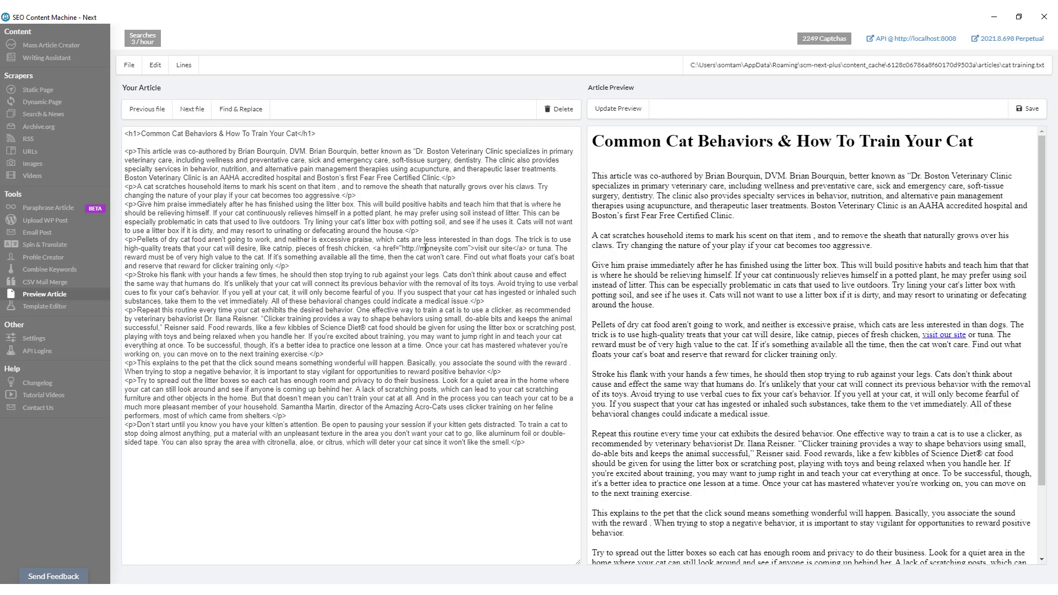
left_click_drag(426, 248, 456, 248)
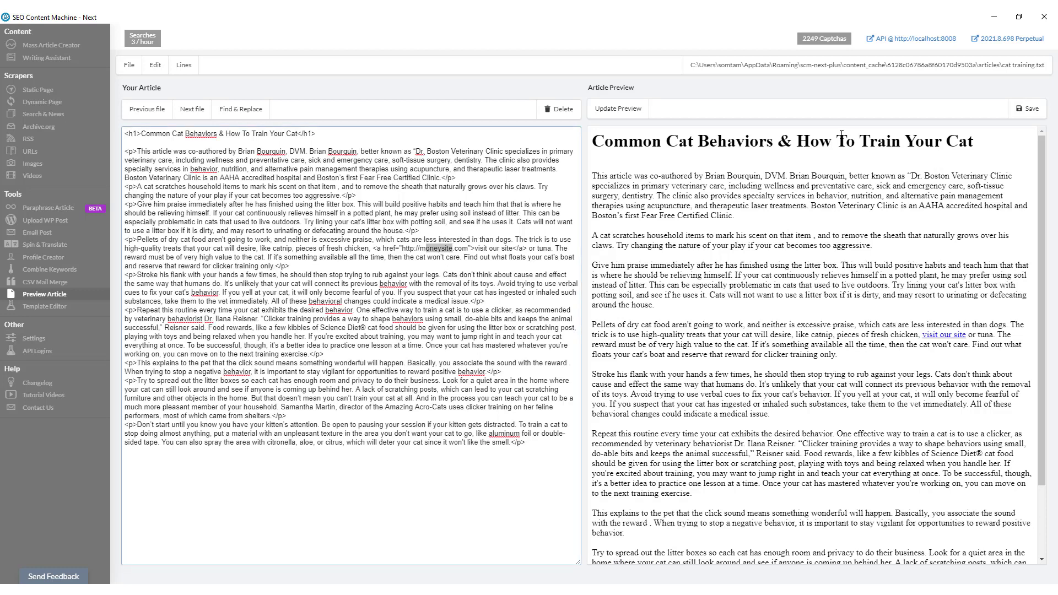
left_click(184, 113)
left_click(185, 113)
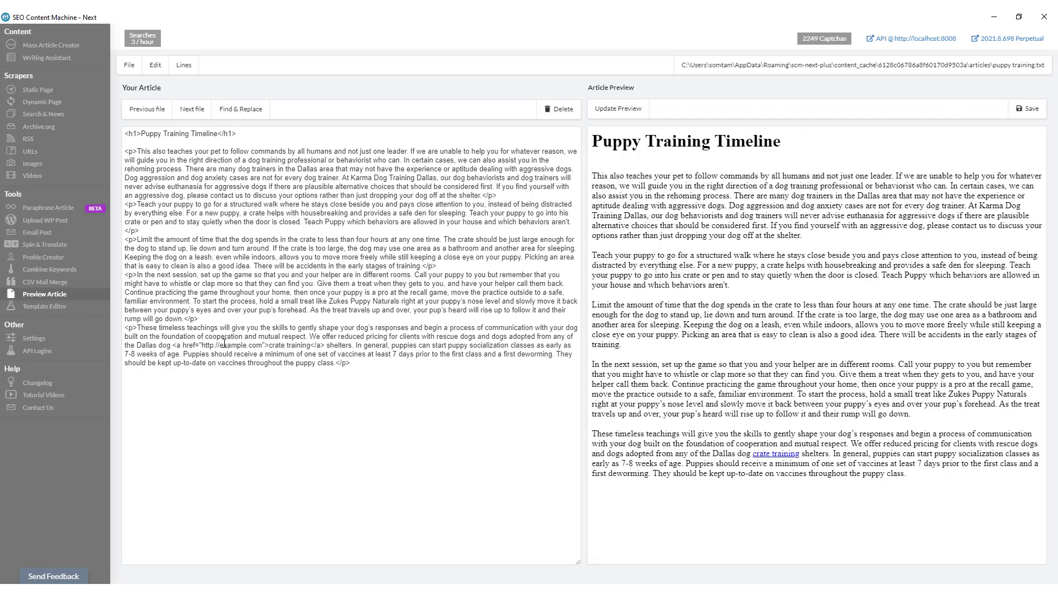
left_click_drag(215, 345, 310, 347)
left_click(66, 45)
left_click(155, 103)
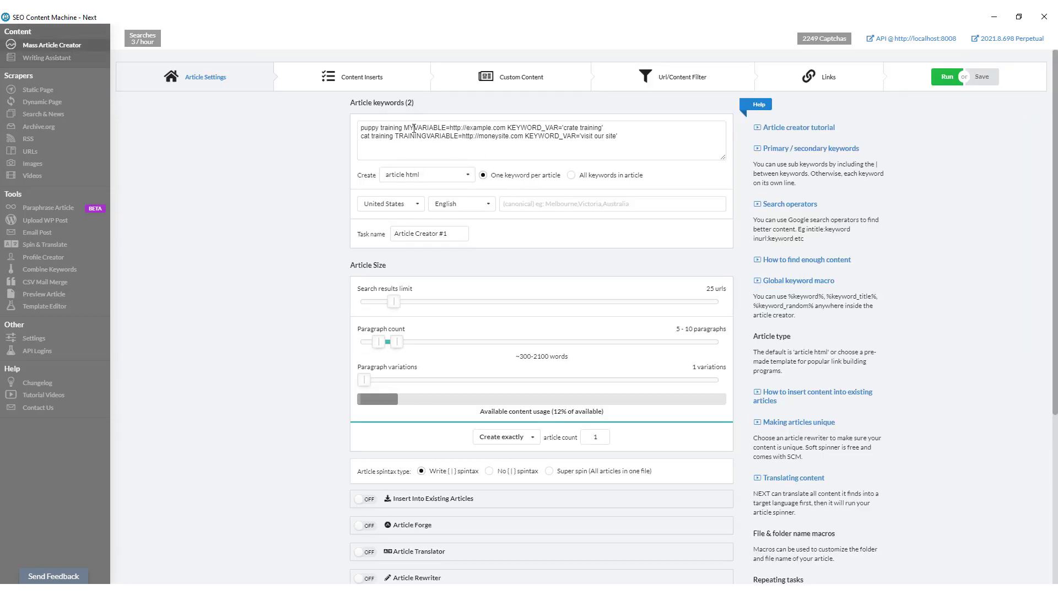
left_click_drag(414, 128, 618, 132)
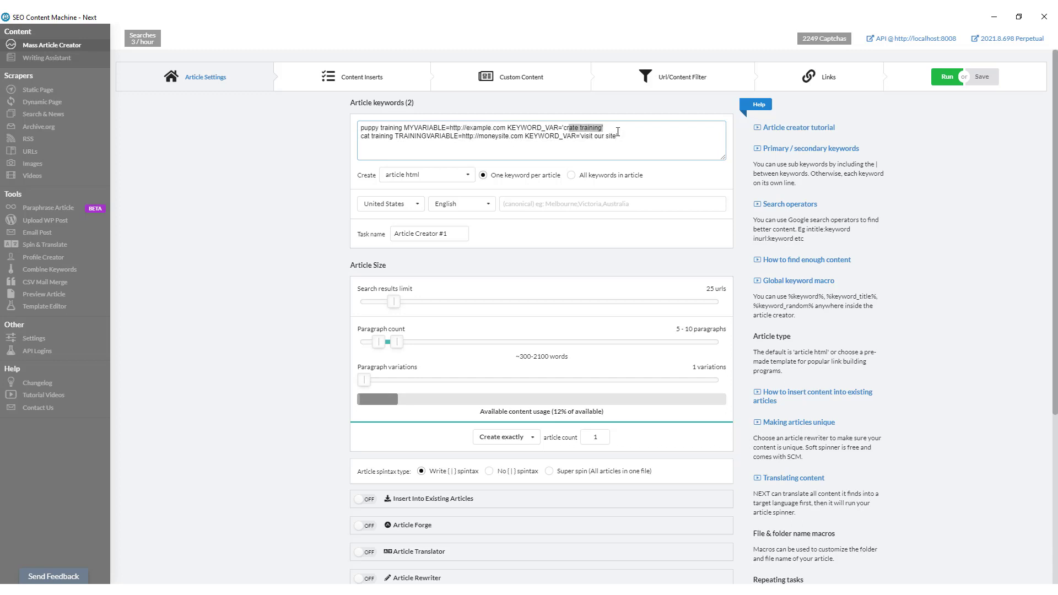
left_click(632, 136)
type("{")
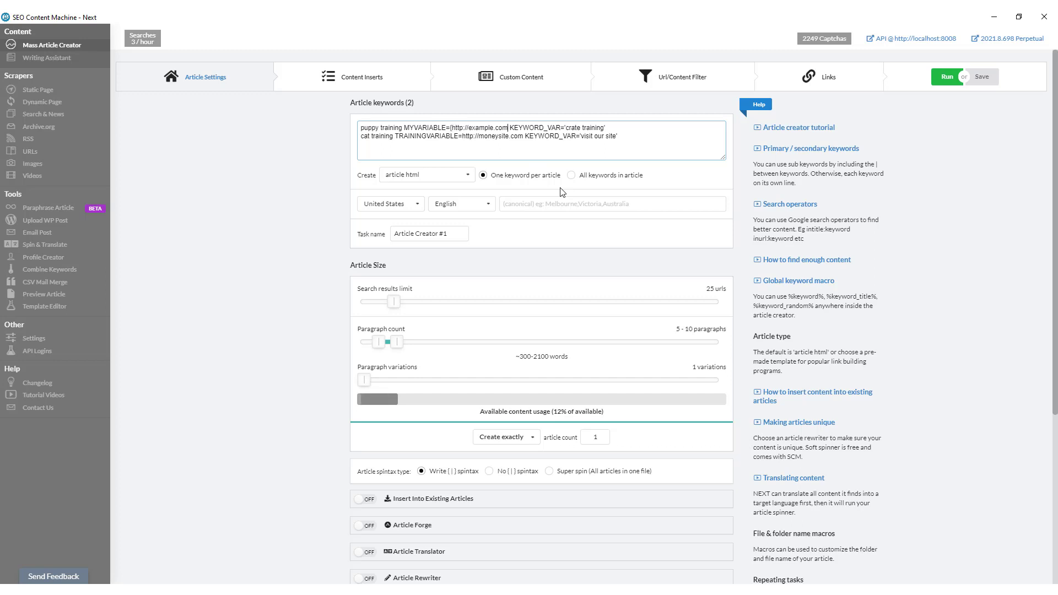
type("}")
key("Left")
type("|myothersite.com")
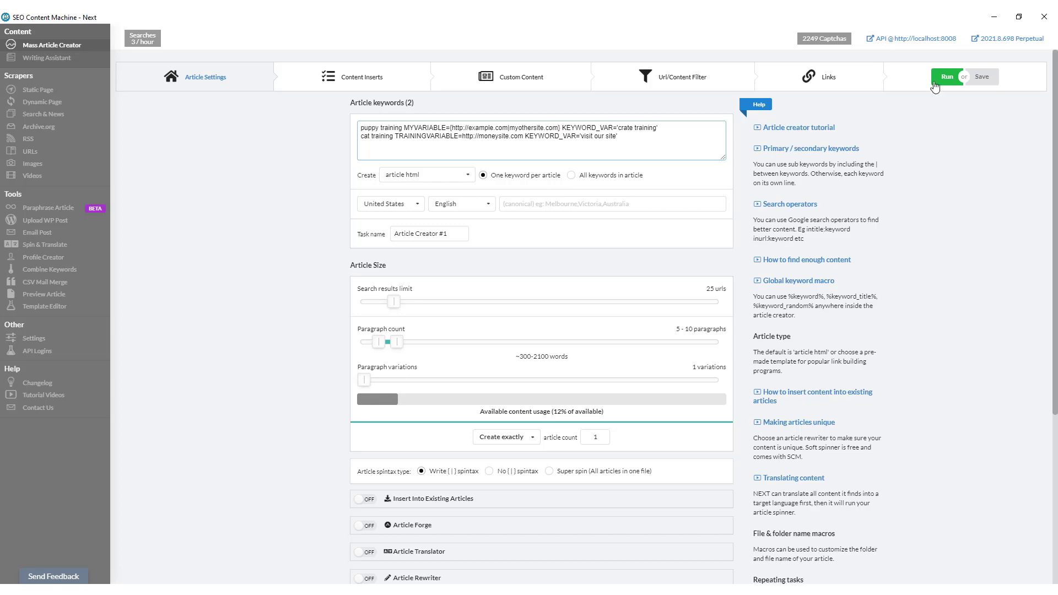
left_click(947, 76)
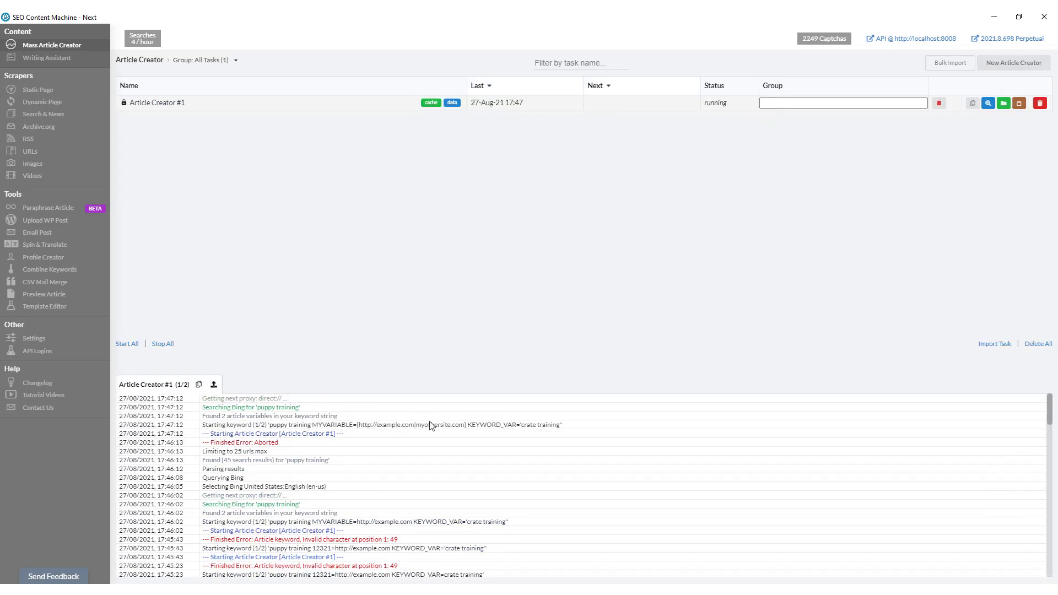